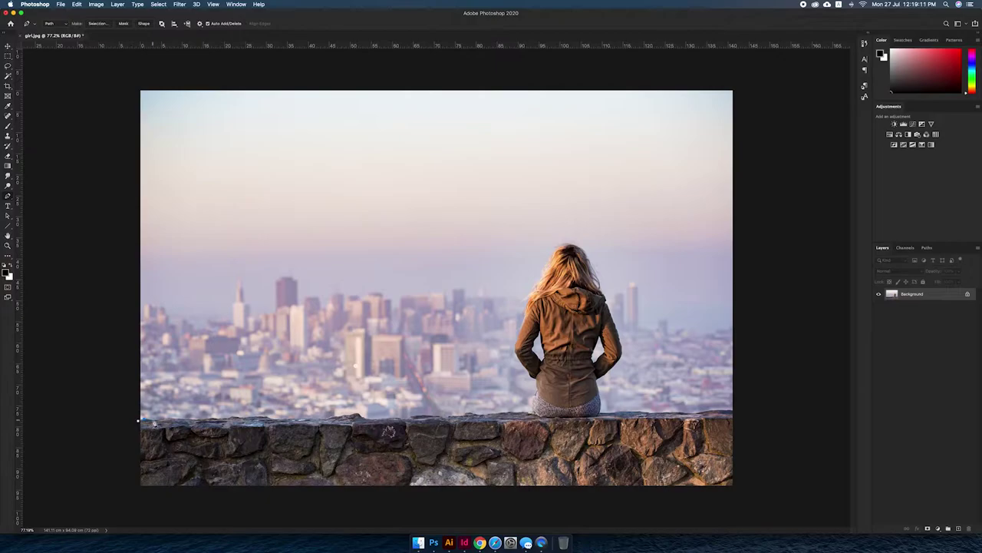
- Scroll up over the composite showing the girl, flowers and village layers
scroll(190, 423, "up", 10)
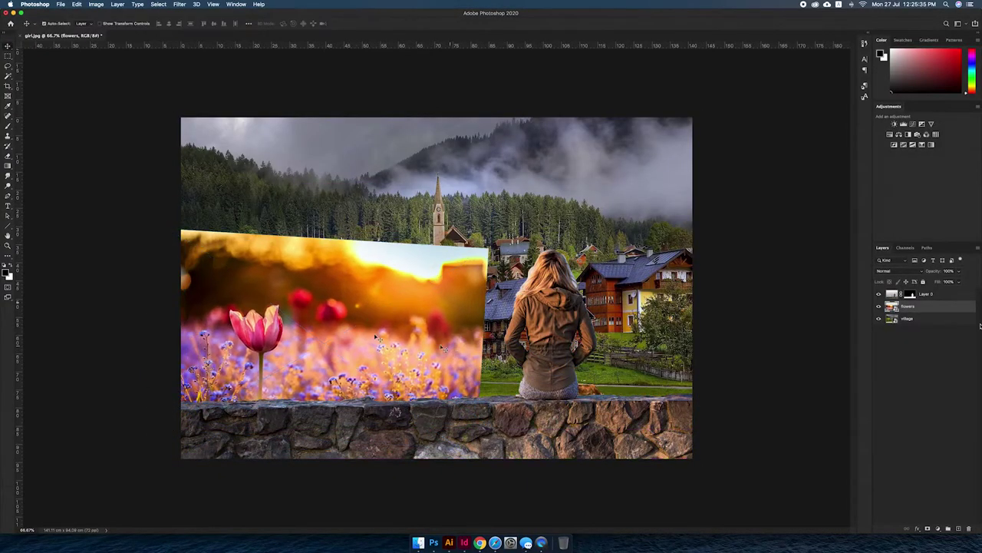
- Mask out the flowers' sky so the village shows through, and try a lighter blend mode
left_click_drag(192, 246, 307, 261)
mouse_move(230, 261)
left_mouse_down()
mouse_move(484, 269)
mouse_move(468, 353)
mouse_move(353, 307)
left_mouse_up()
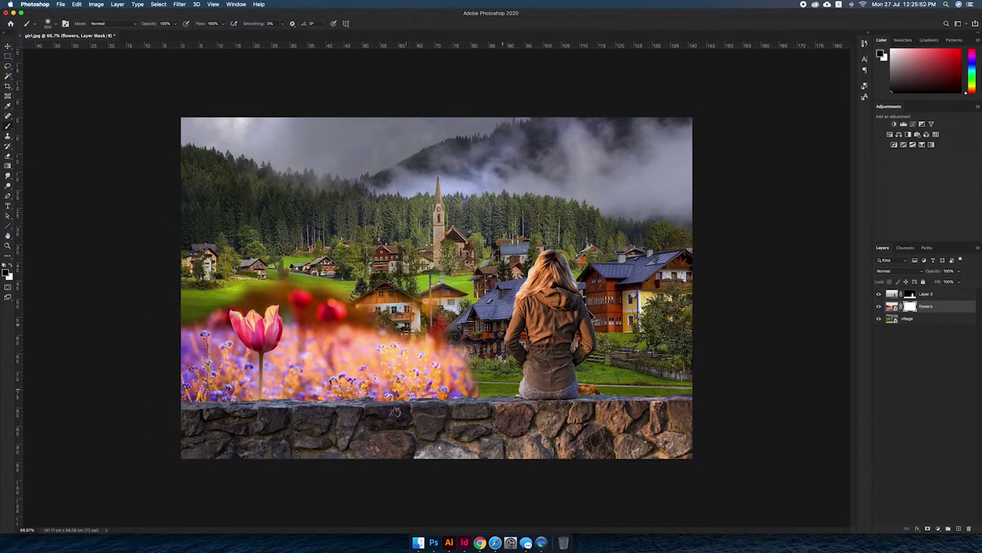
key("v")
left_click(890, 271)
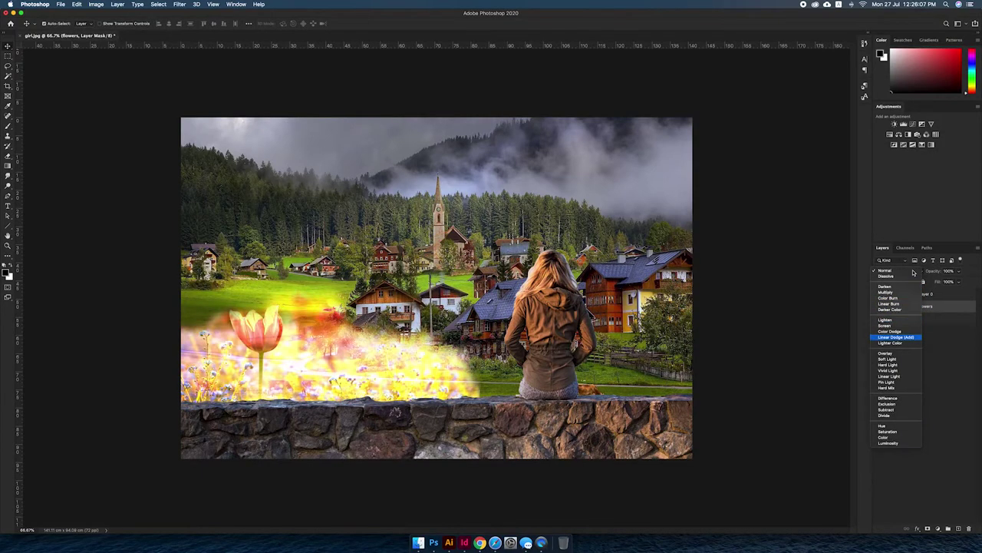
left_click(921, 335)
- Shrink the flowers into the lower-left corner and hide their right edge
key("ctrl+t")
left_click_drag(350, 227, 330, 385)
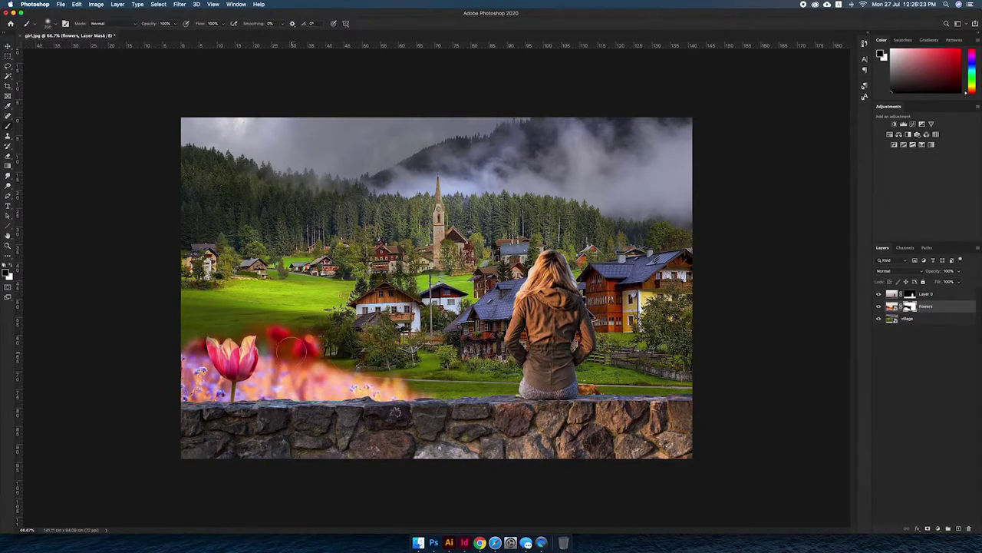
mouse_move(292, 348)
left_mouse_down()
mouse_move(384, 380)
mouse_move(271, 339)
left_mouse_up()
- Bring butterflies.png into the composite, closing the original without saving
key("ctrl+o")
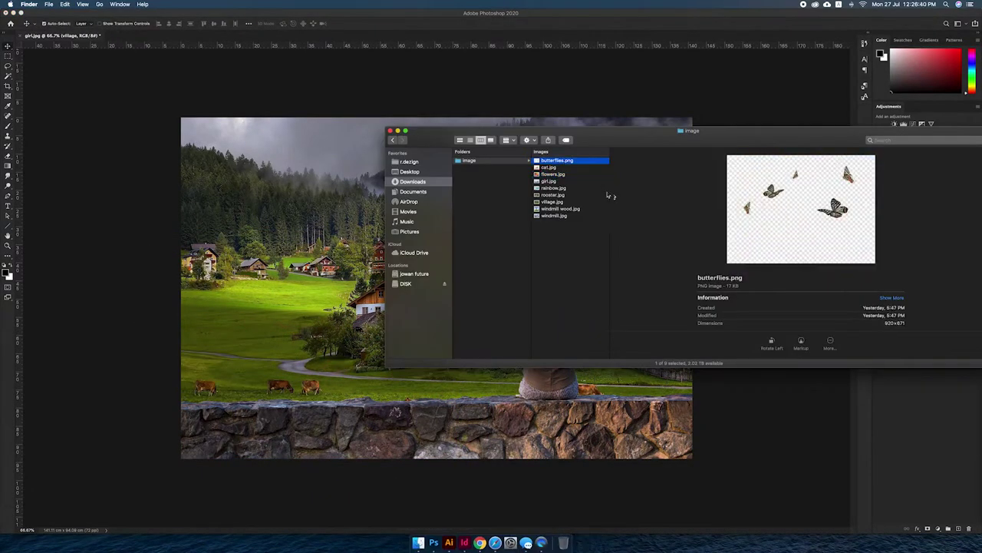
key("Return")
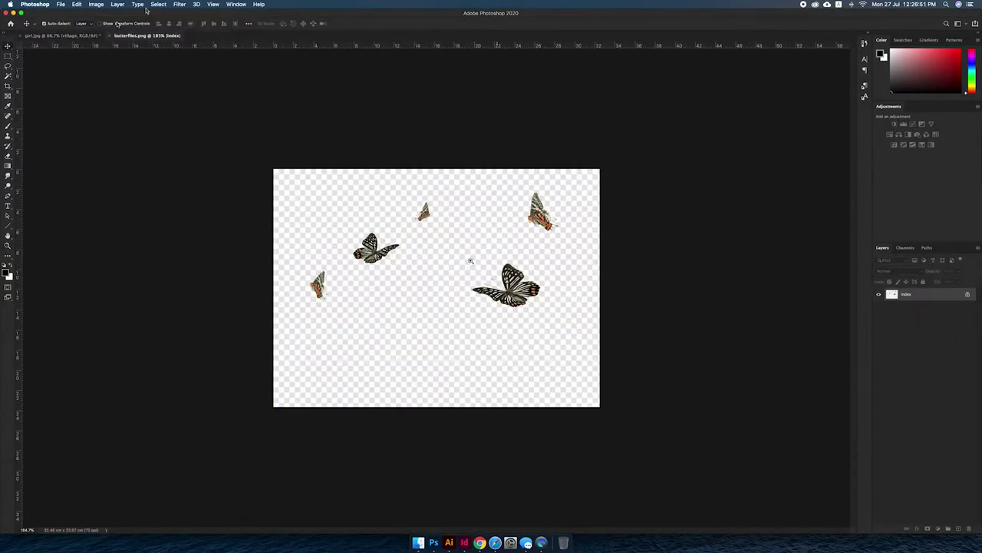
left_click(117, 4)
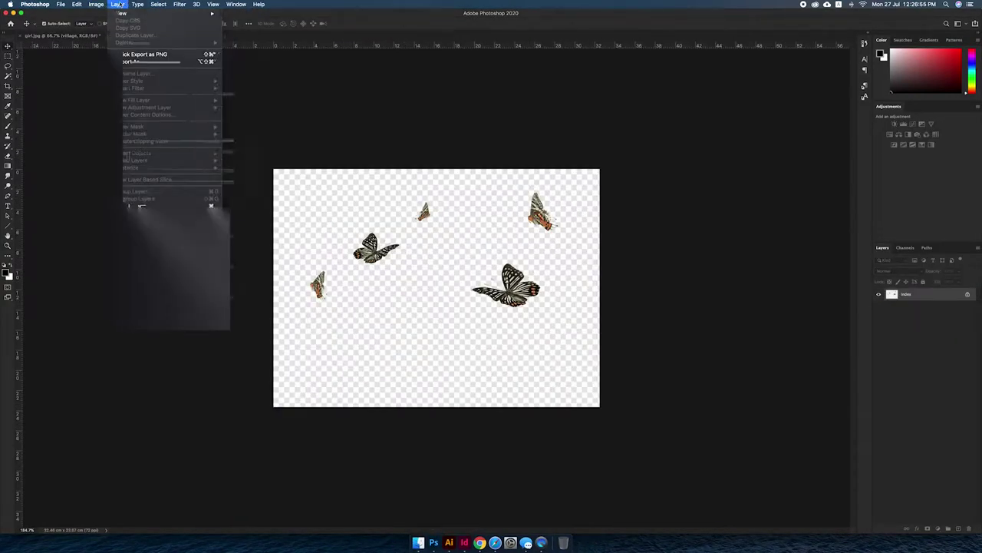
key("super+w")
left_click(465, 173)
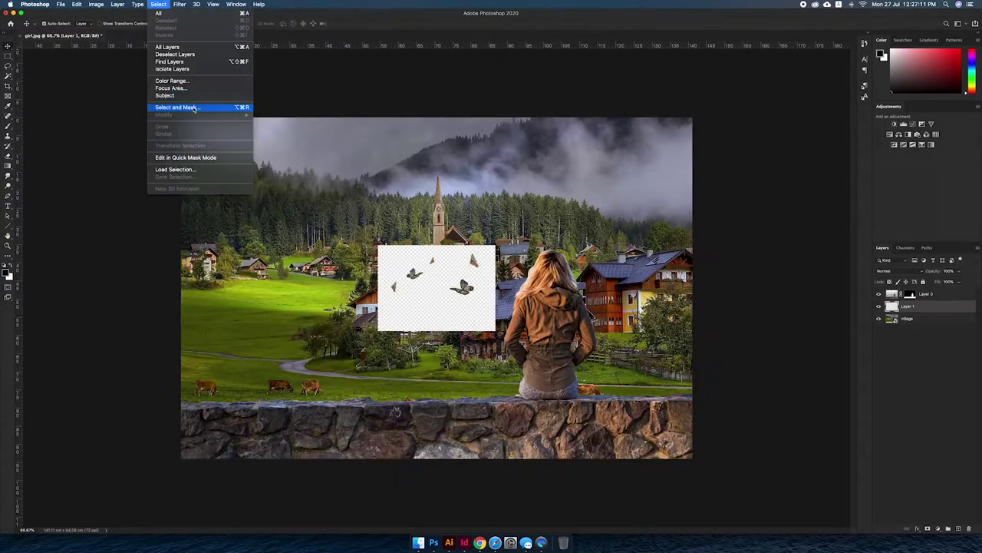
- Resize and position the butterflies among the grass near the wall
key("ctrl+t")
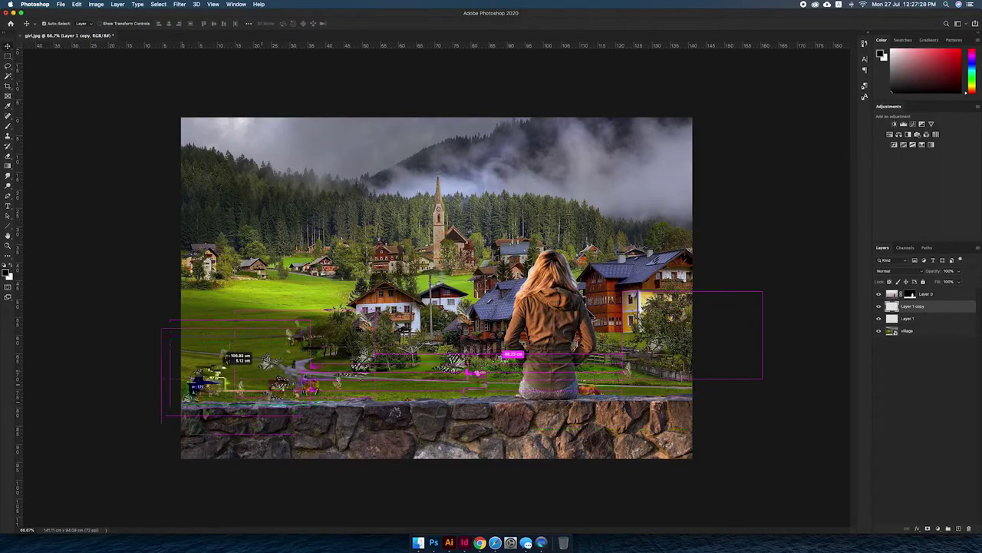
key("Return")
key("super+Tab")
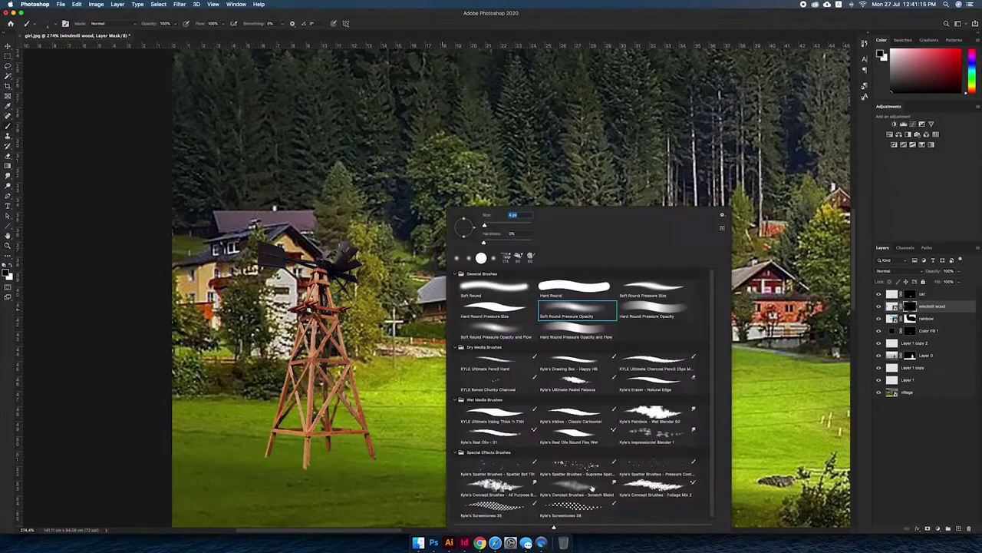
- Duplicate the windmill and squash the copy flat across the grass as its shadow
key("ctrl+j")
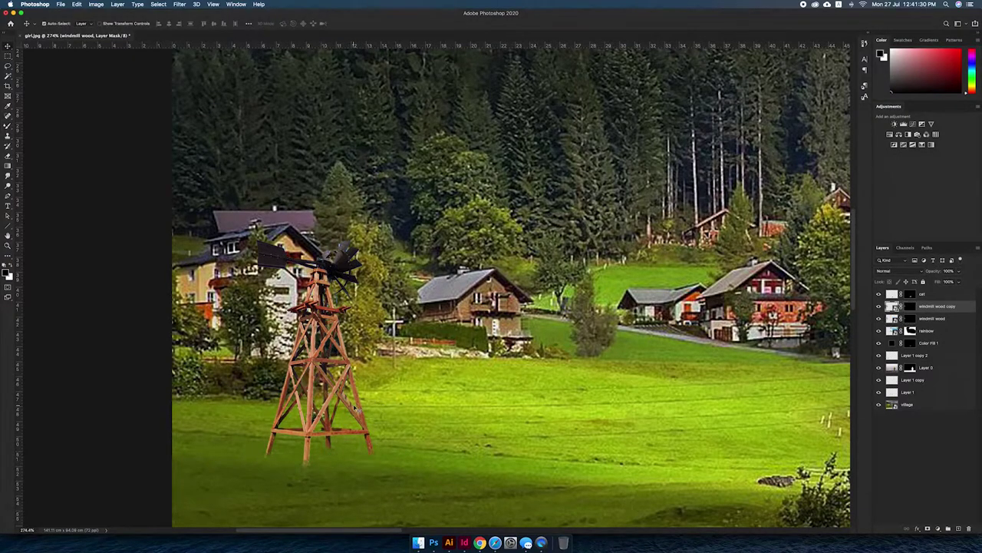
key("ctrl+t")
left_click_drag(322, 245, 356, 464)
key("Return")
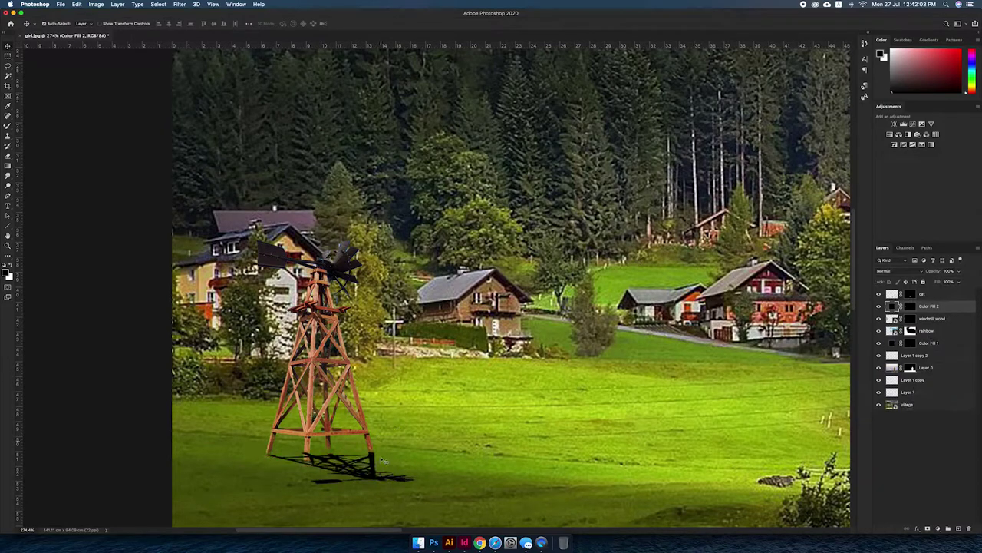
key("Return")
left_click(179, 4)
- Apply Gaussian Blur to the shadow, converting it to a smart object
left_click(230, 138)
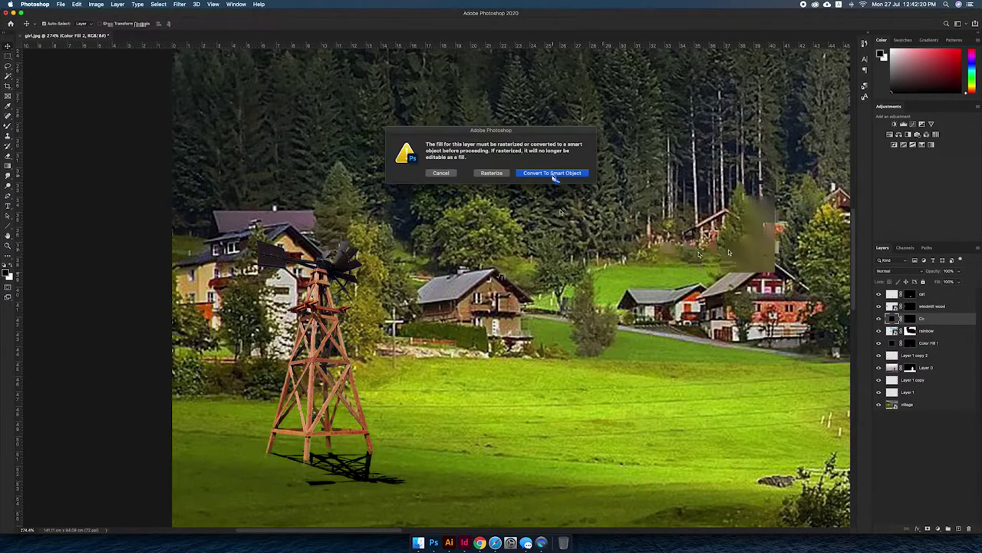
left_click(552, 167)
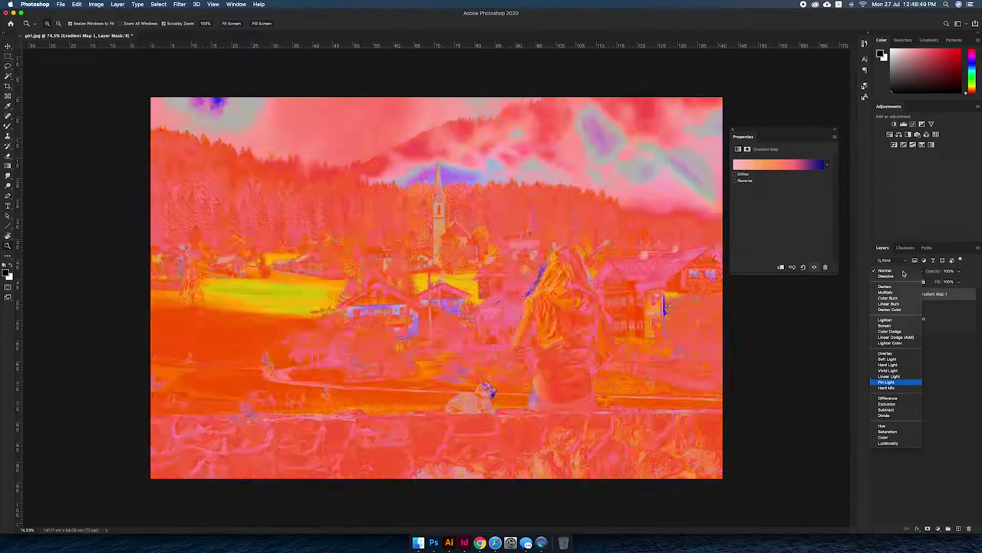
- Preview Gradient Map blend modes, then set the green fill to Soft Light at lower opacity
key("Down")
key("Down")
key("Down")
key("Down")
key("Down")
key("Down")
key("Up")
key("Up")
key("Up")
key("Up")
key("Up")
key("Up")
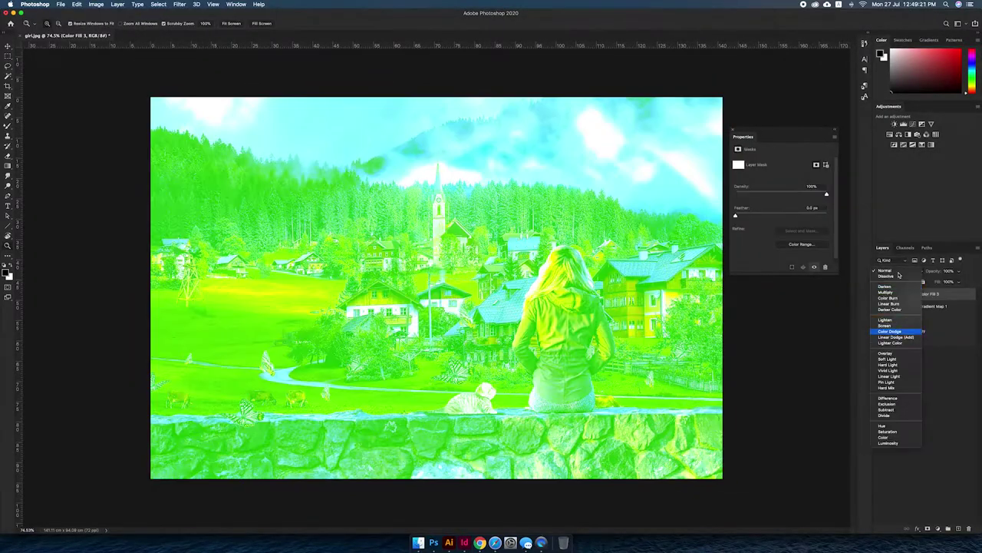
key("Down")
key("Down")
key("Down")
key("Return")
left_click_drag(958, 281, 950, 282)
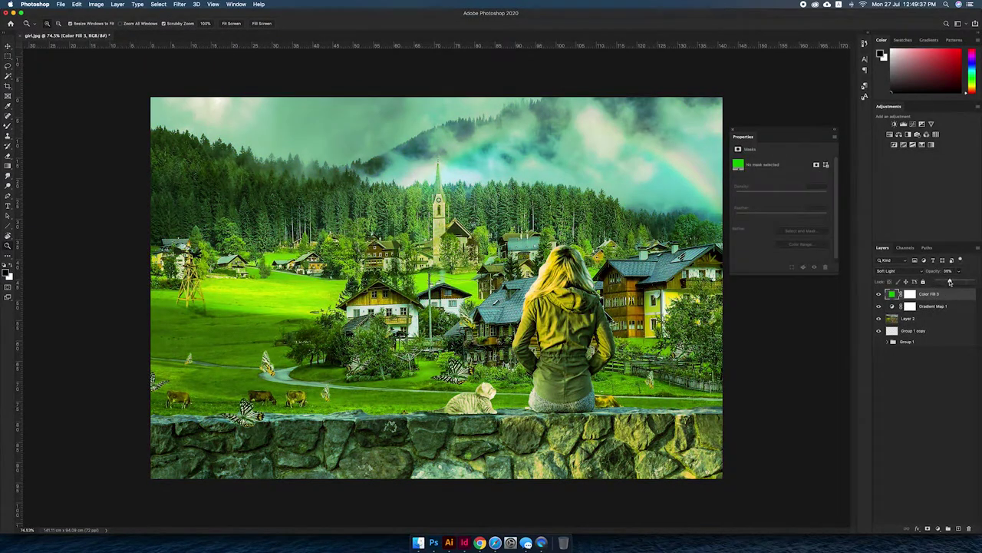